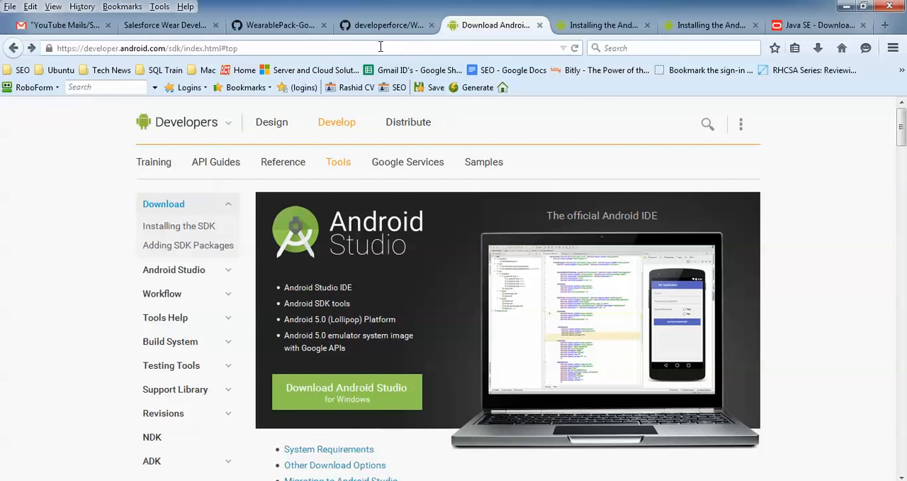
# - Open the terms and conditions page for downloading Android Studio for Windows
pyautogui.click(381, 46)
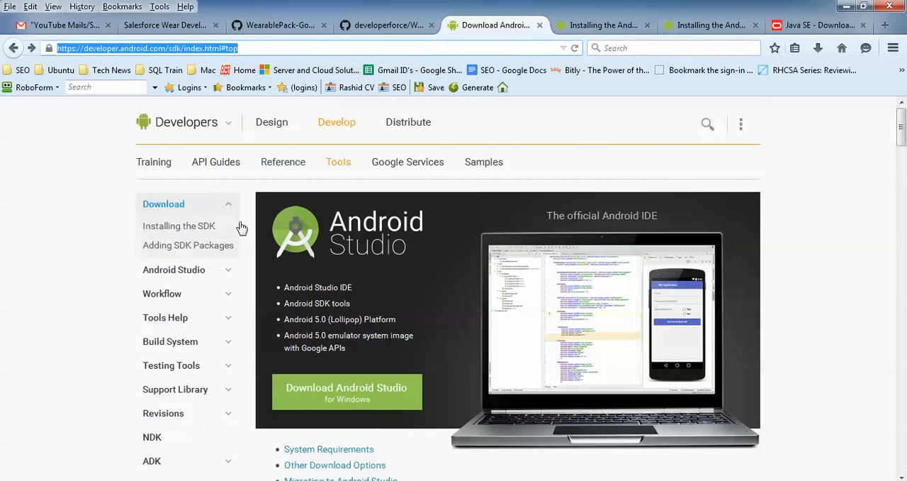
pyautogui.click(59, 309)
pyautogui.scroll(-2, 59, 309)
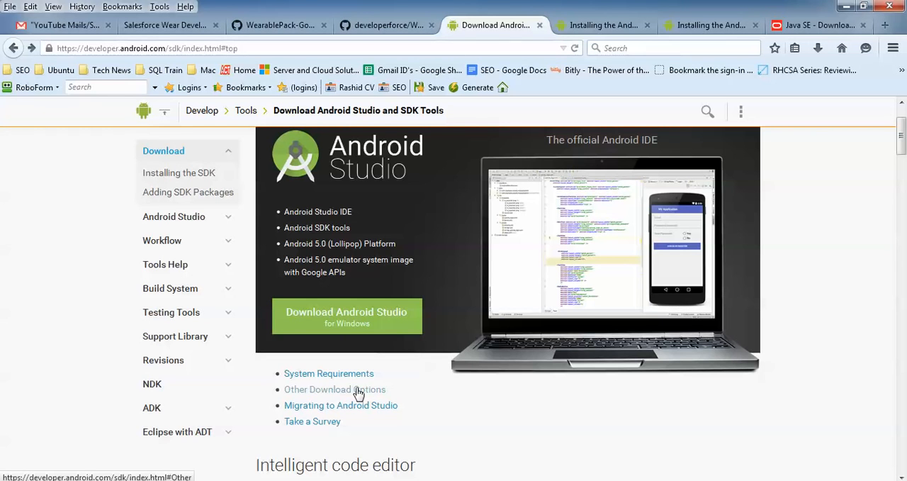
pyautogui.click(382, 311)
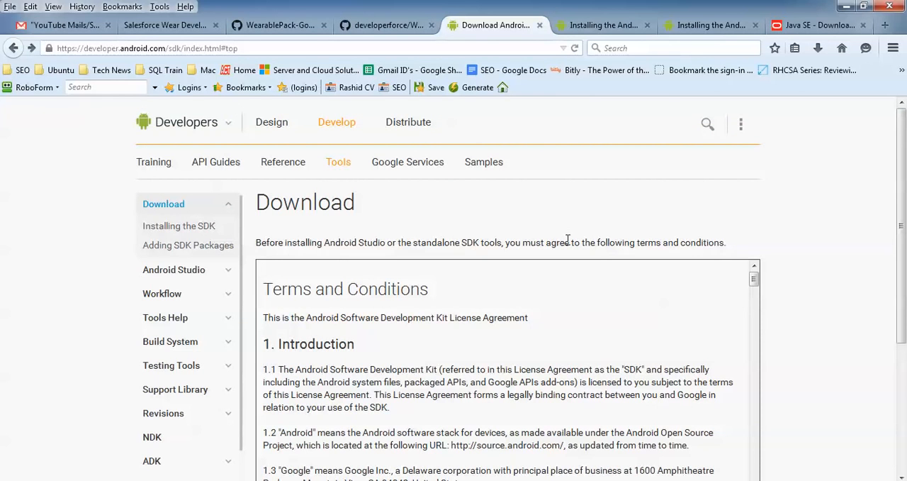
# - Agree to the terms and request the Android Studio for Windows installer download, then dismiss the save prompt
pyautogui.scroll(-5, 568, 239)
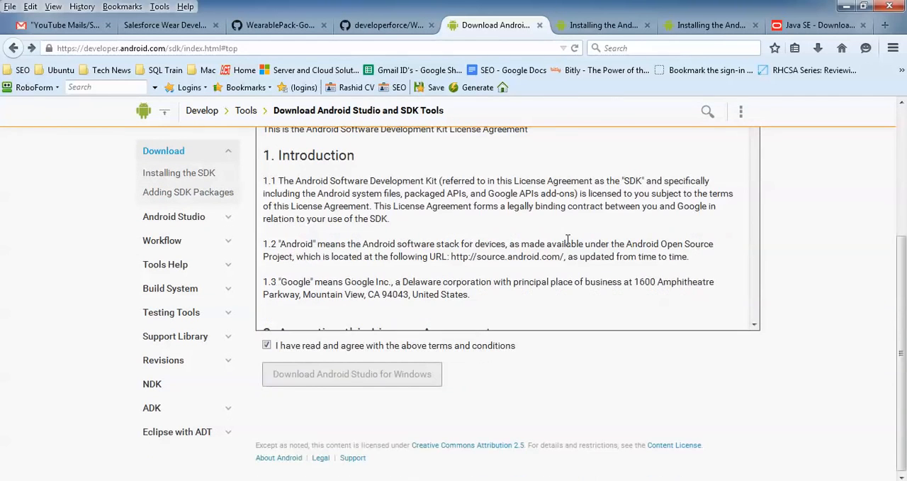
pyautogui.click(289, 348)
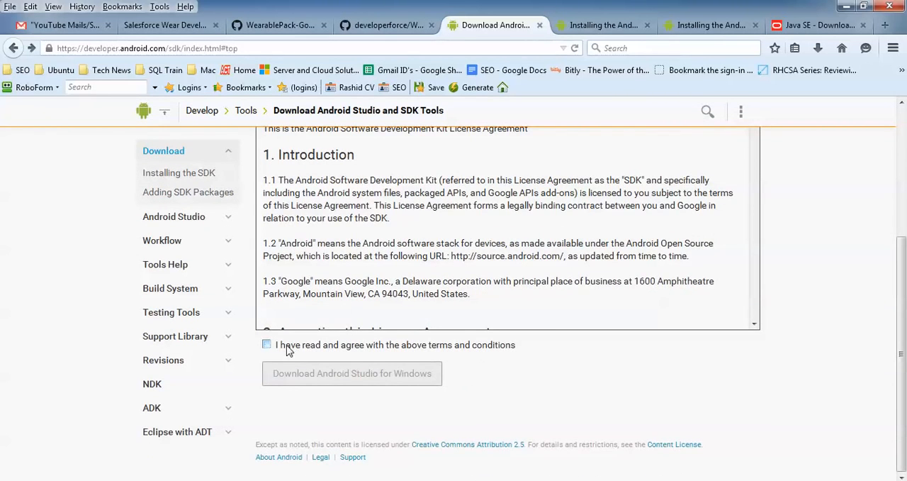
pyautogui.click(289, 348)
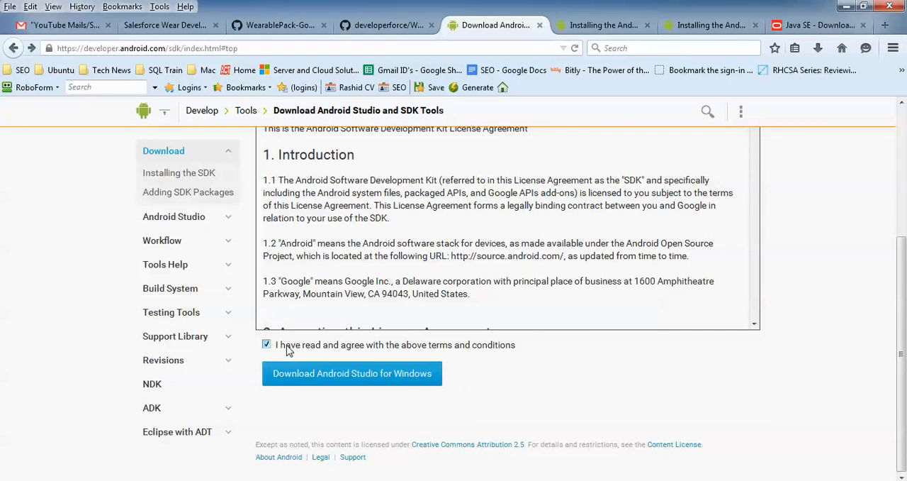
pyautogui.click(336, 380)
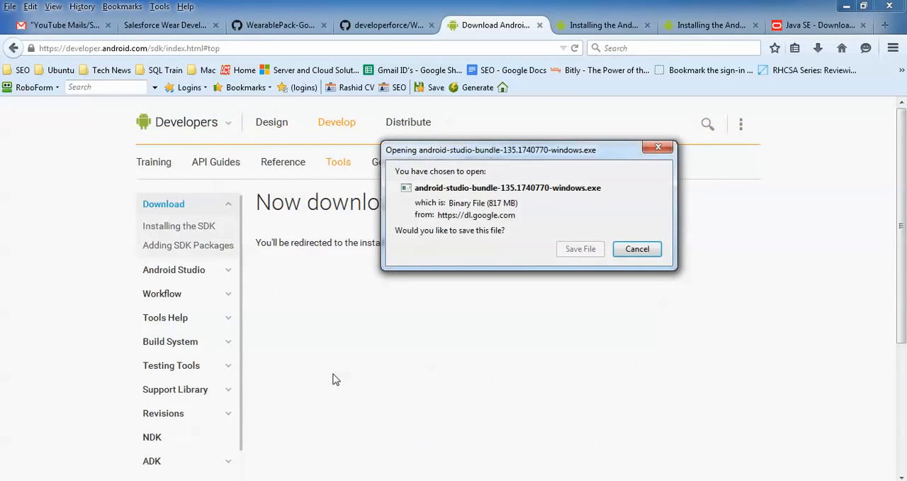
pyautogui.doubleClick(497, 203)
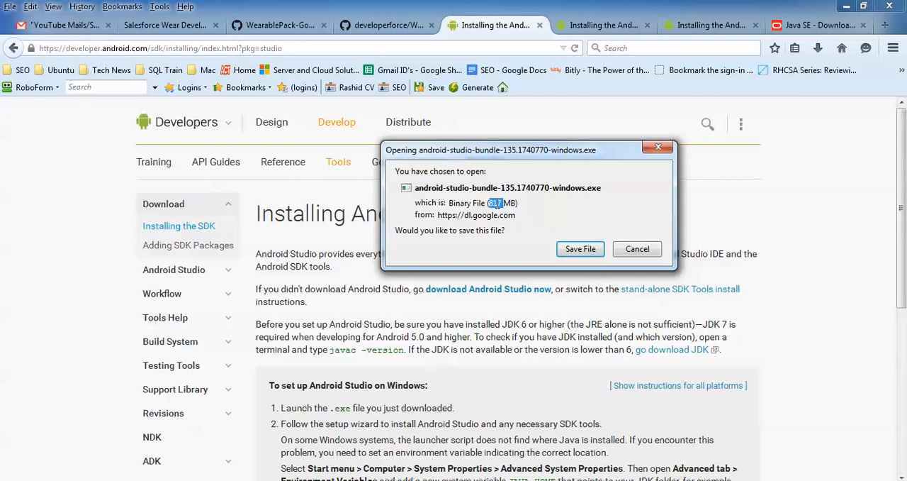
pyautogui.click(641, 251)
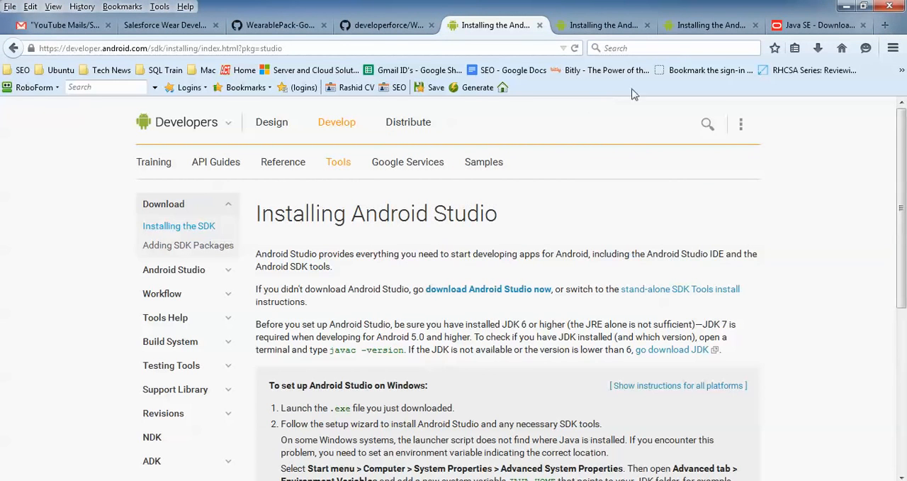
# - Switch to Oracle's Java SE Downloads page and review the available JDK and JRE packages
pyautogui.click(742, 123)
pyautogui.click(821, 24)
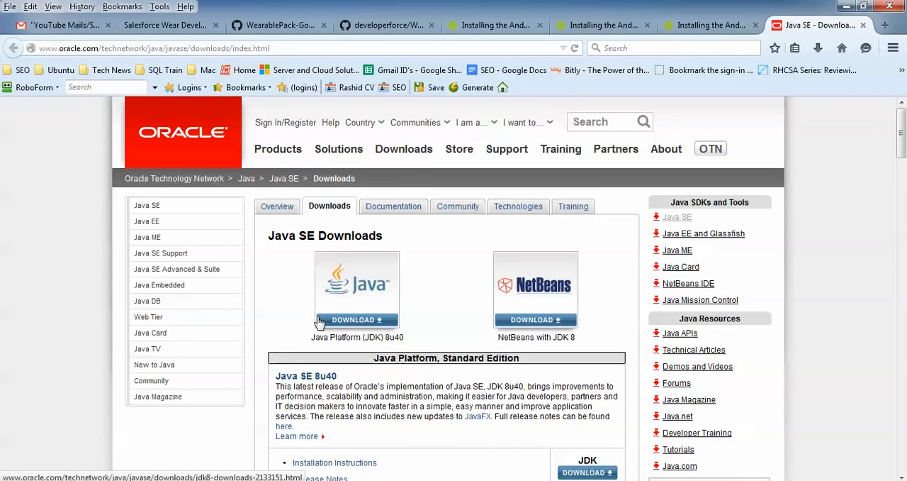
pyautogui.scroll(-4, 318, 322)
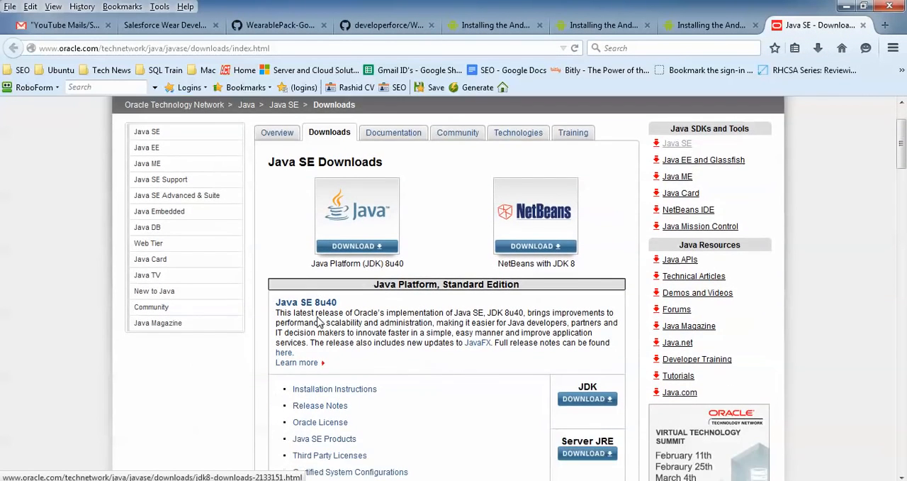
pyautogui.scroll(-1, 318, 322)
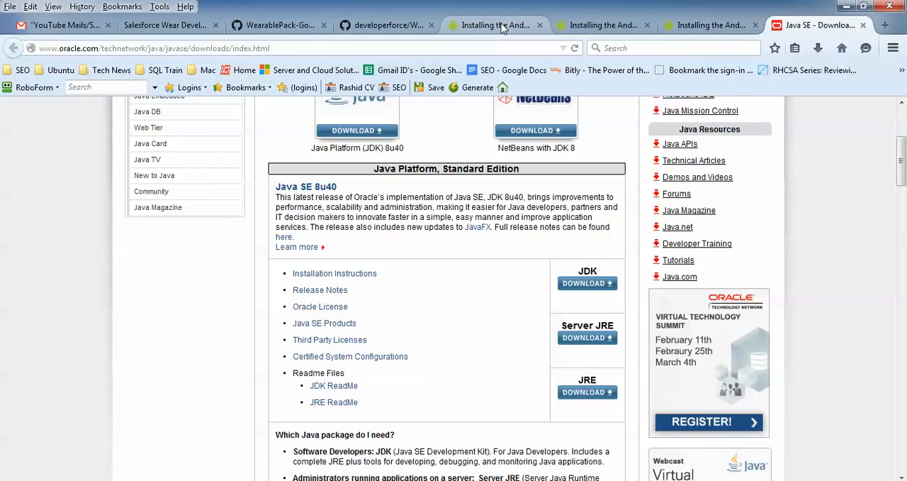
# - Launch android-studio-bundle-135.1740770-windows.exe from the browser's finished downloads
pyautogui.click(818, 50)
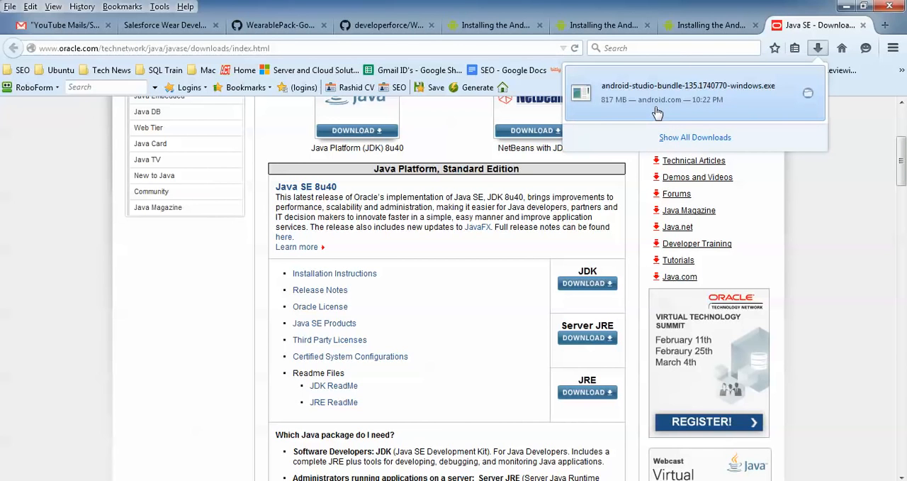
pyautogui.click(163, 379)
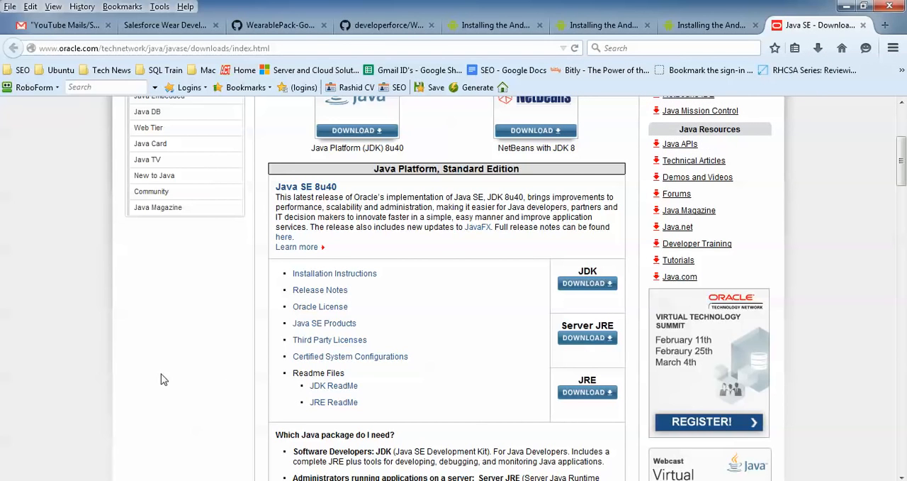
# - Open a Windows command prompt and check the installed Java version with java -version
pyautogui.press('super+r')
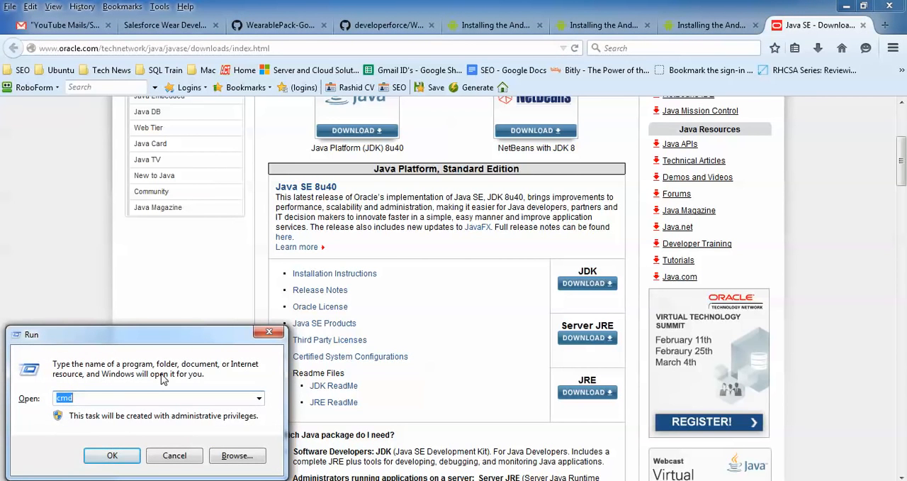
pyautogui.press('Return')
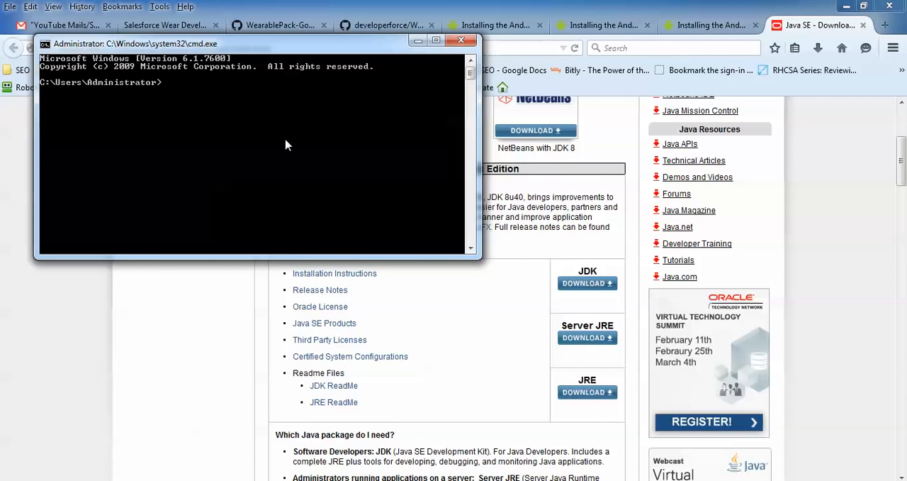
pyautogui.write('java -version')
pyautogui.press('Return')
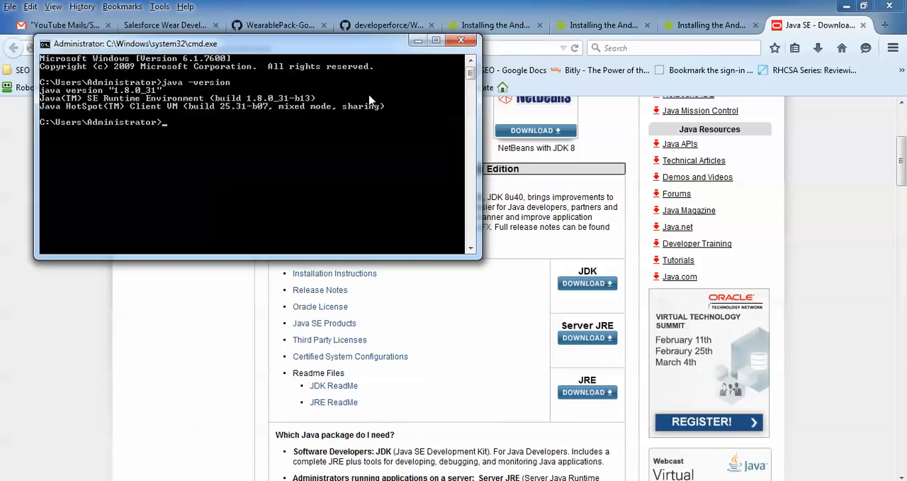
pyautogui.click(567, 143)
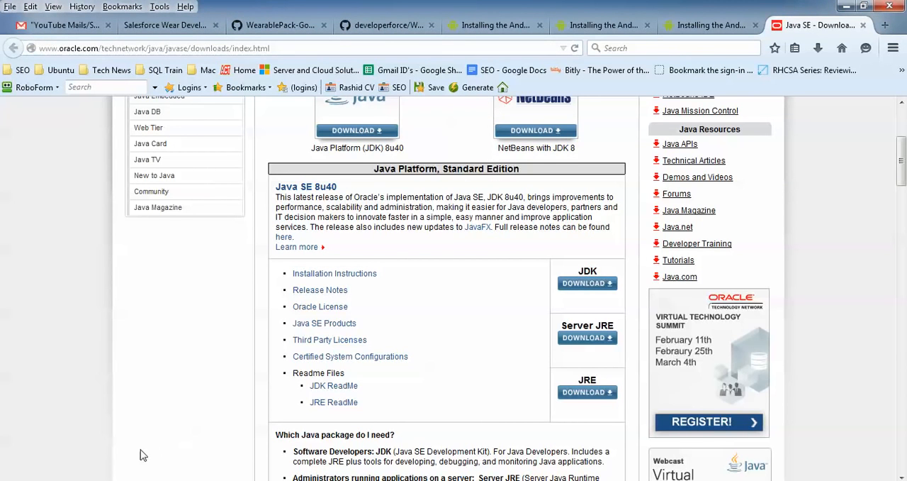
# - In Windows Explorer, browse to C:\Program Files\Java\jdk1.8.0_05 and show the folder's full path
pyautogui.click(117, 480)
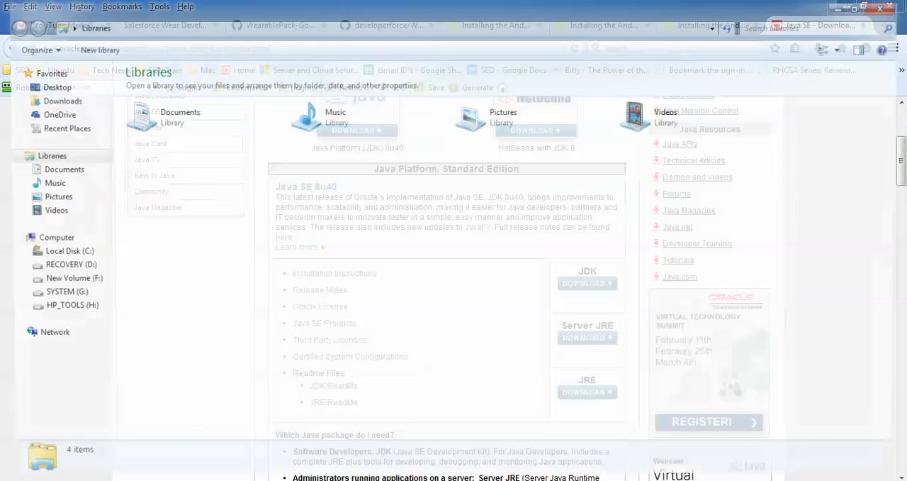
pyautogui.click(80, 252)
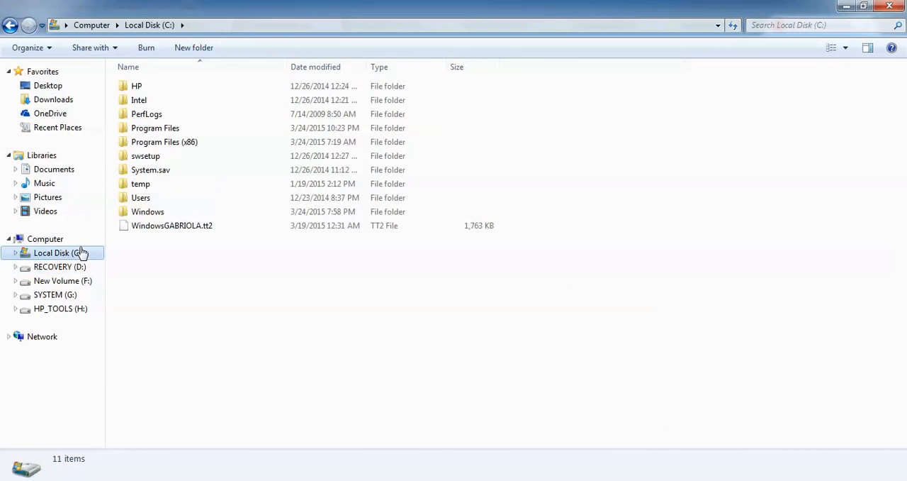
pyautogui.doubleClick(172, 129)
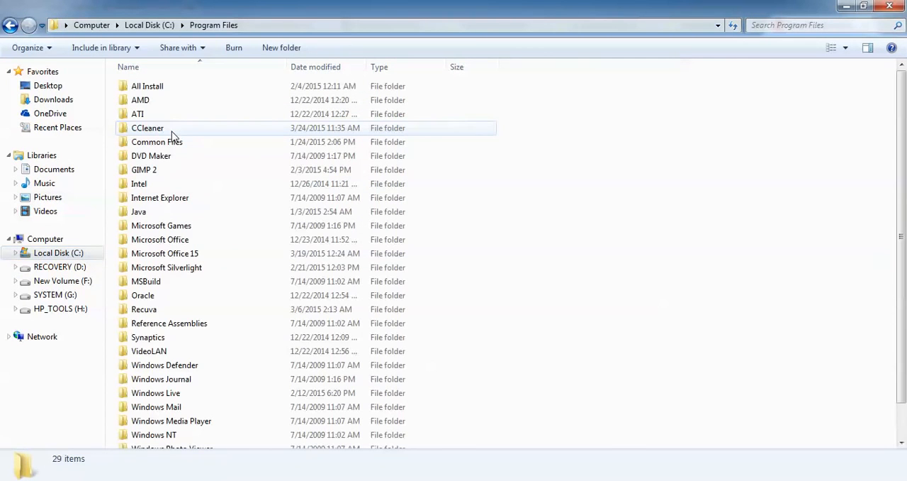
pyautogui.click(156, 211)
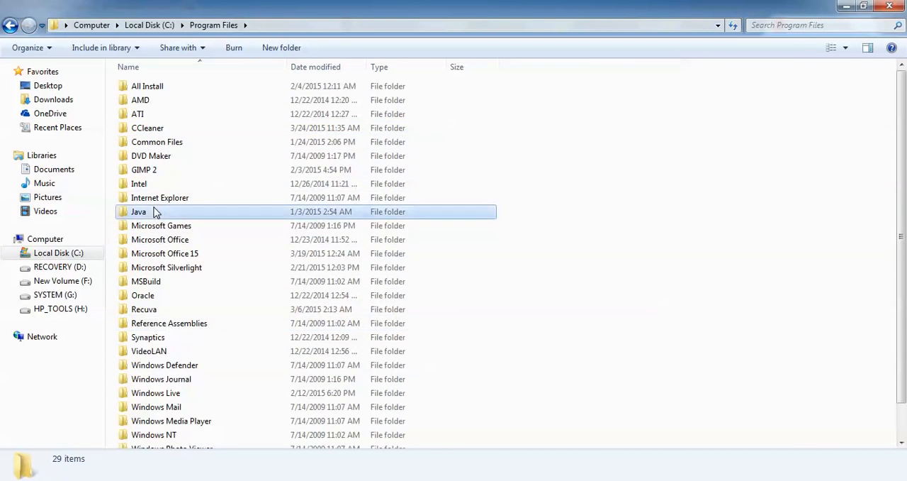
pyautogui.doubleClick(156, 212)
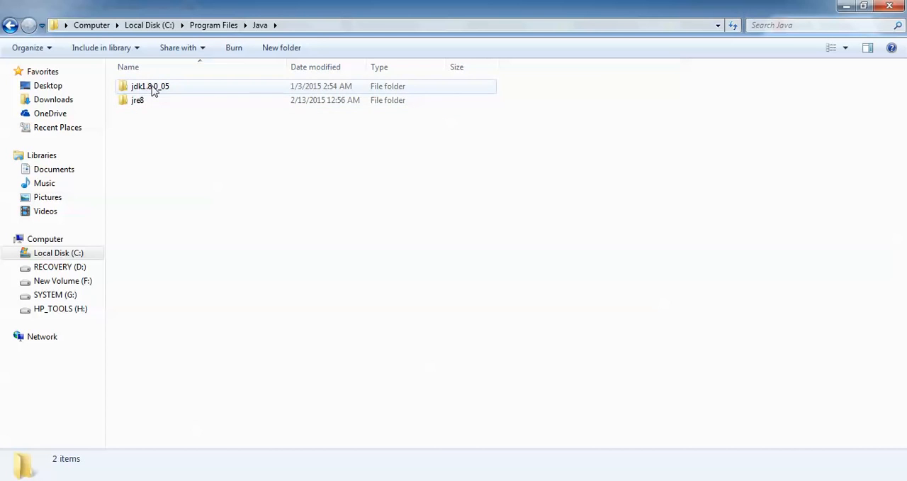
pyautogui.doubleClick(155, 88)
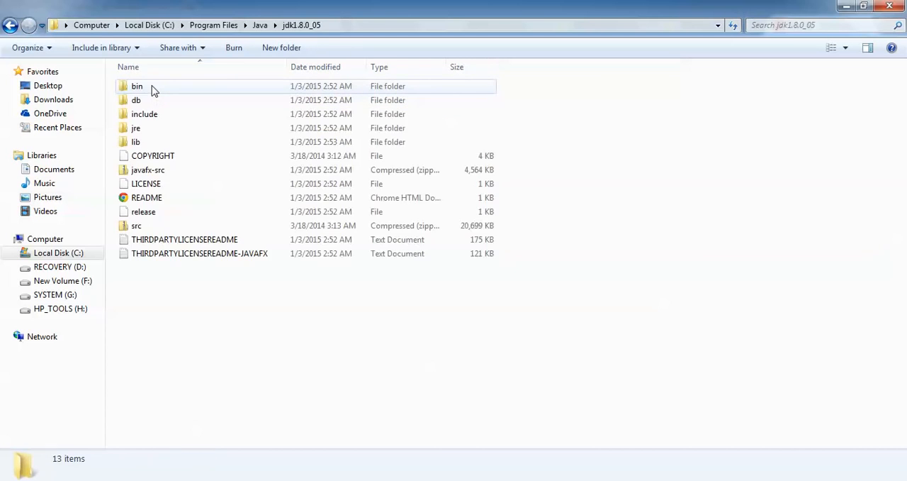
pyautogui.click(382, 26)
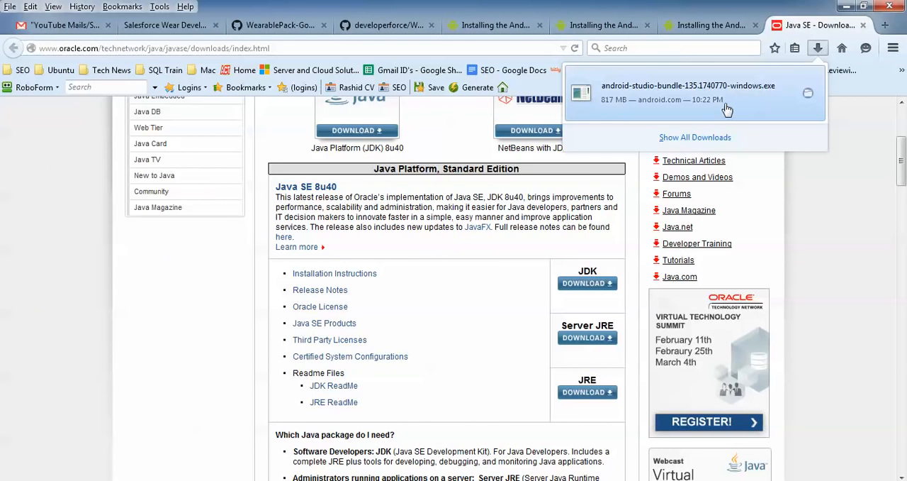
pyautogui.click(728, 108)
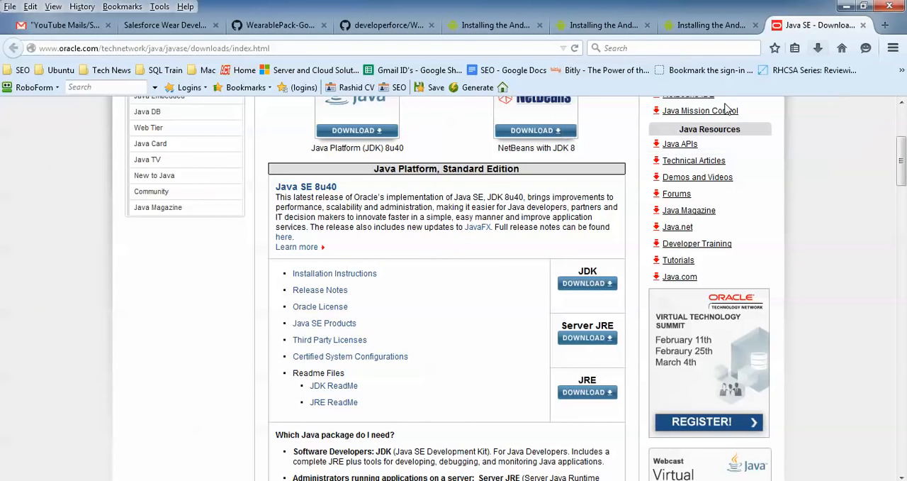
# - Minimize the browser, allow the Android Studio installer to run, and continue past its welcome page
pyautogui.click(847, 6)
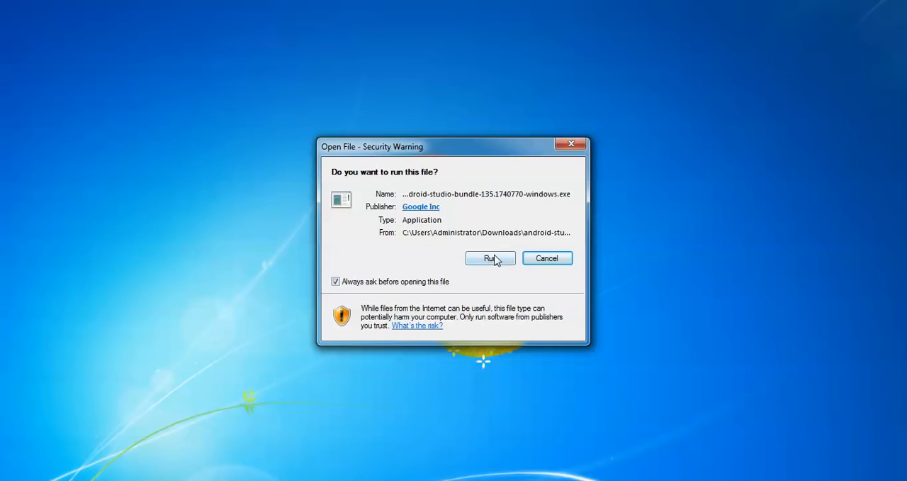
pyautogui.click(494, 258)
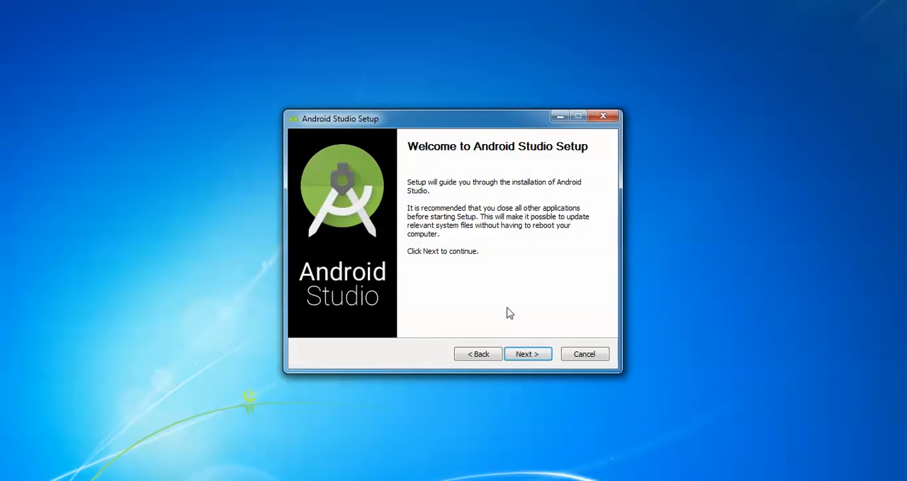
pyautogui.click(524, 353)
# - Keep Android Studio, Android SDK, Android Virtual Device and Performance (Intel HAXM) selected for installation, and accept the license agreement
pyautogui.moveTo(477, 264)
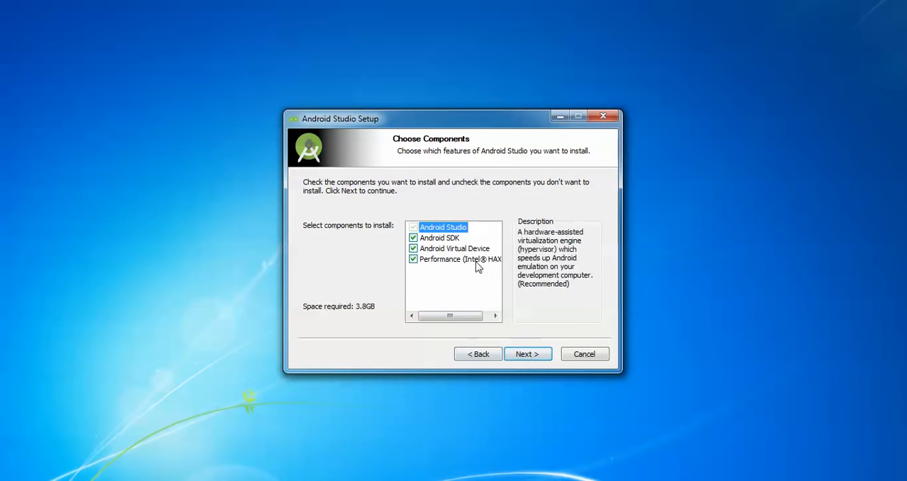
pyautogui.click(489, 316)
pyautogui.click(424, 315)
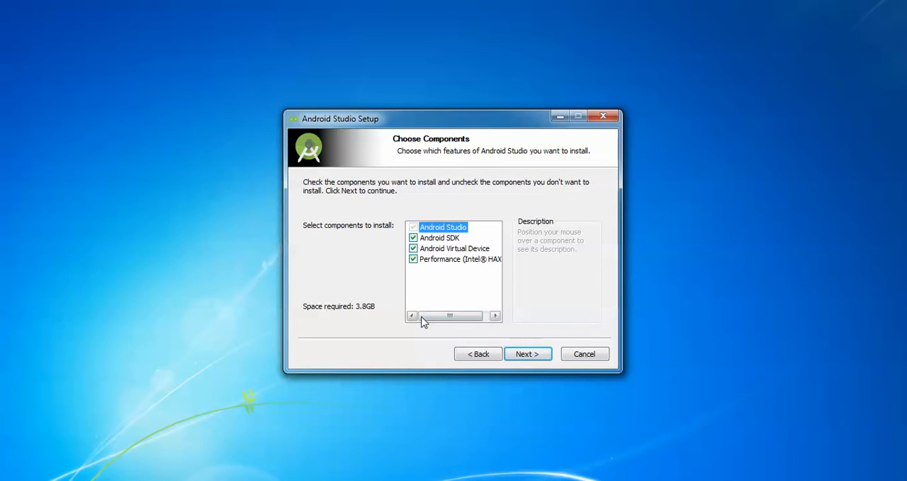
pyautogui.moveTo(457, 255)
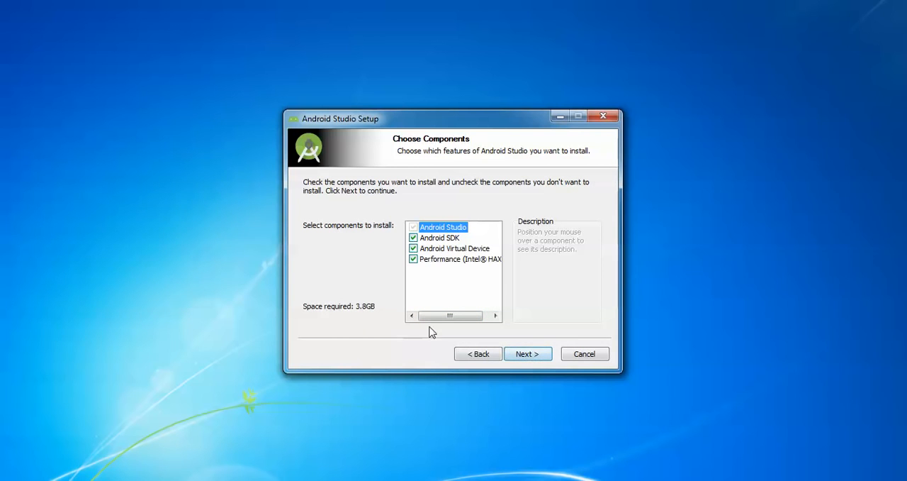
pyautogui.click(543, 355)
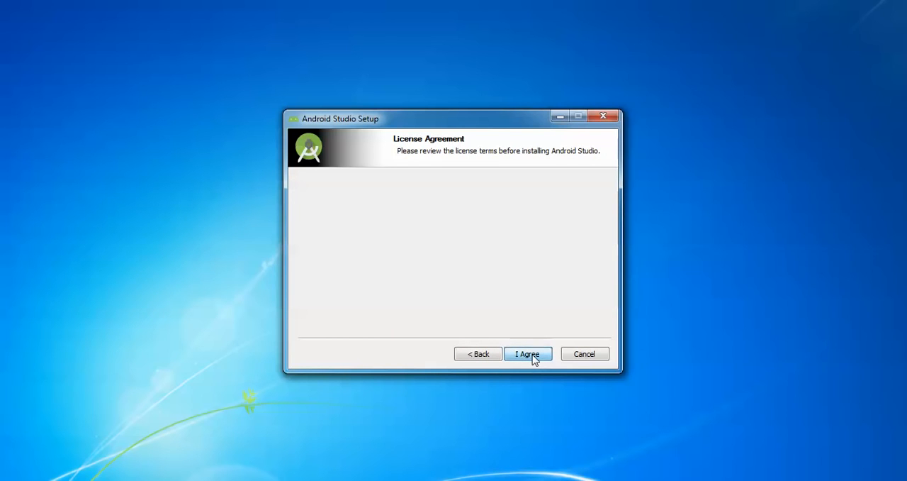
pyautogui.click(527, 354)
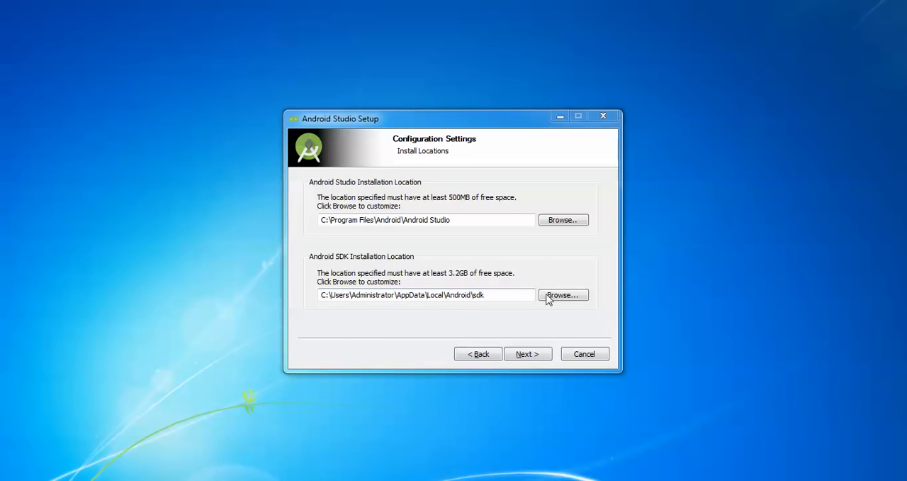
# - Accept the default Android Studio and SDK install locations and the recommended 2 GB of emulator RAM
pyautogui.click(527, 355)
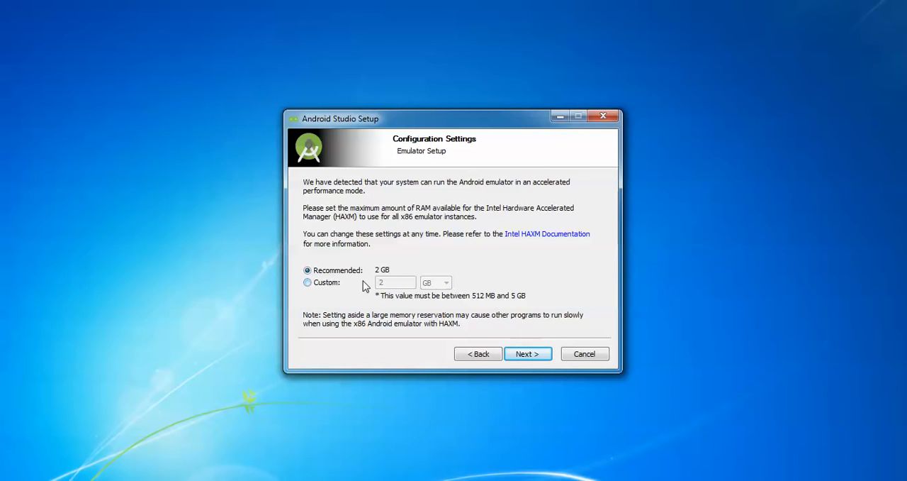
pyautogui.click(528, 354)
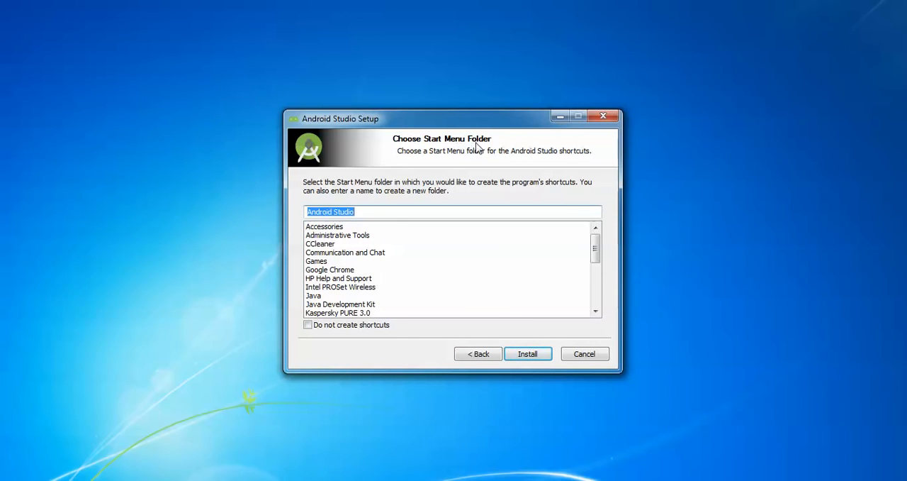
# - Start the installation using the Android Studio Start Menu folder and show the installation details
pyautogui.click(530, 353)
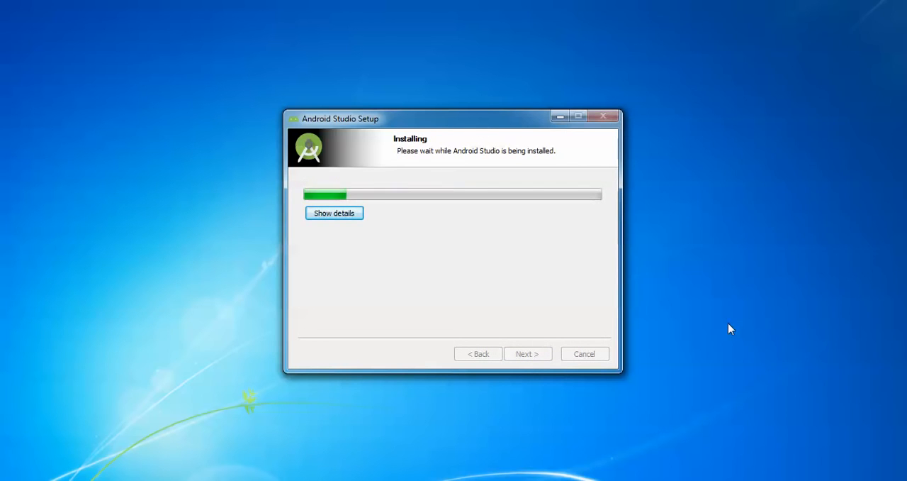
pyautogui.click(333, 213)
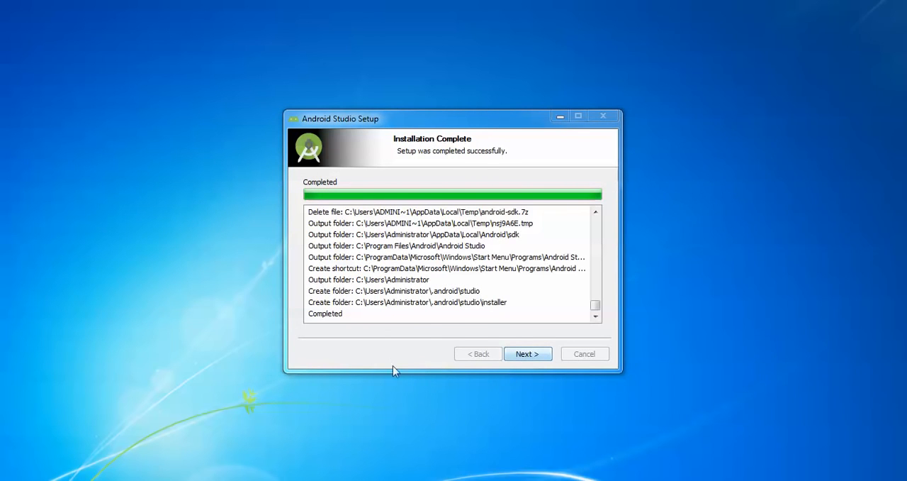
# - Complete the installer with Start Android Studio enabled, and choose not to import settings from a previous version
pyautogui.click(530, 353)
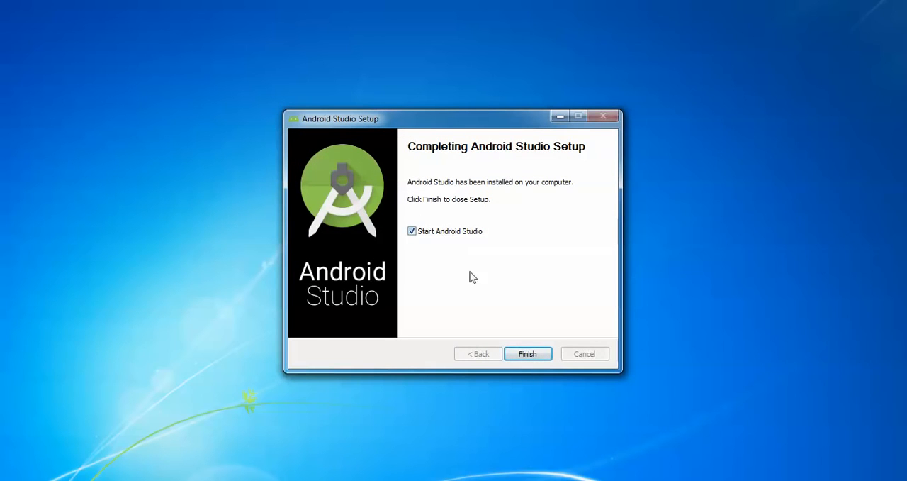
pyautogui.click(528, 354)
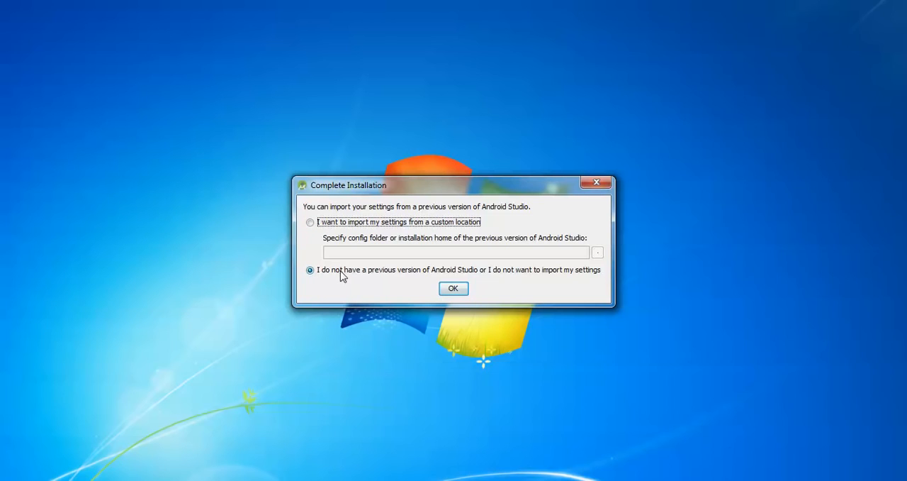
pyautogui.click(453, 290)
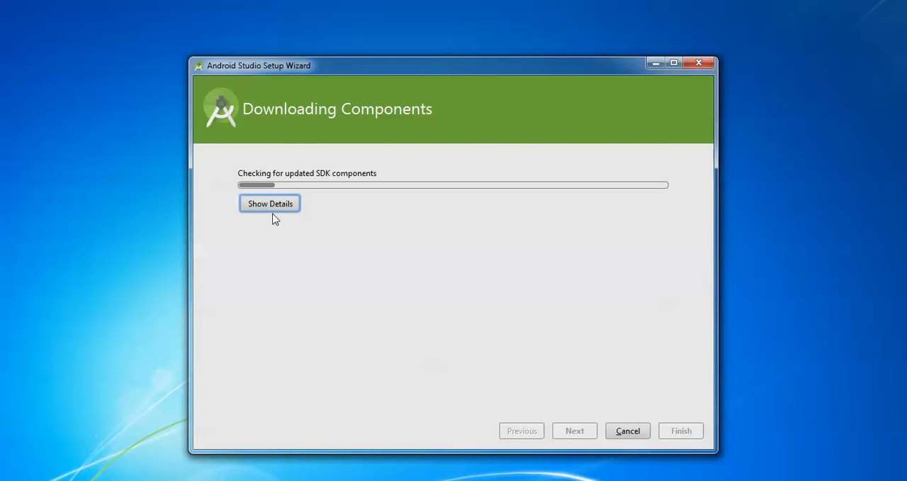
# - Show the details of the SDK component download and finish the Android Studio Setup Wizard
pyautogui.click(283, 211)
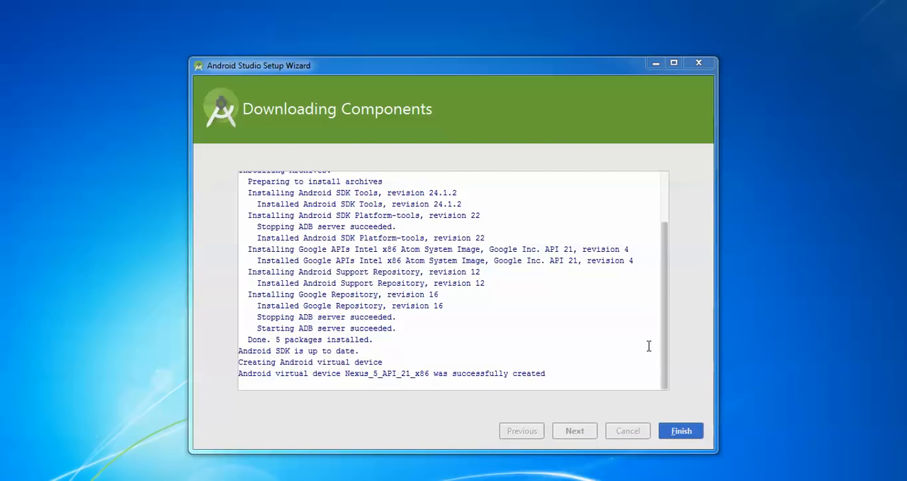
pyautogui.click(677, 430)
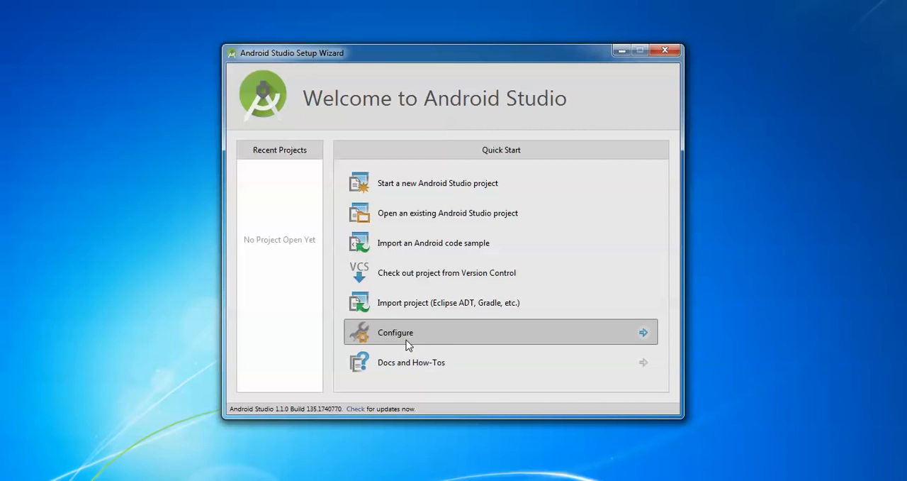
pyautogui.click(429, 185)
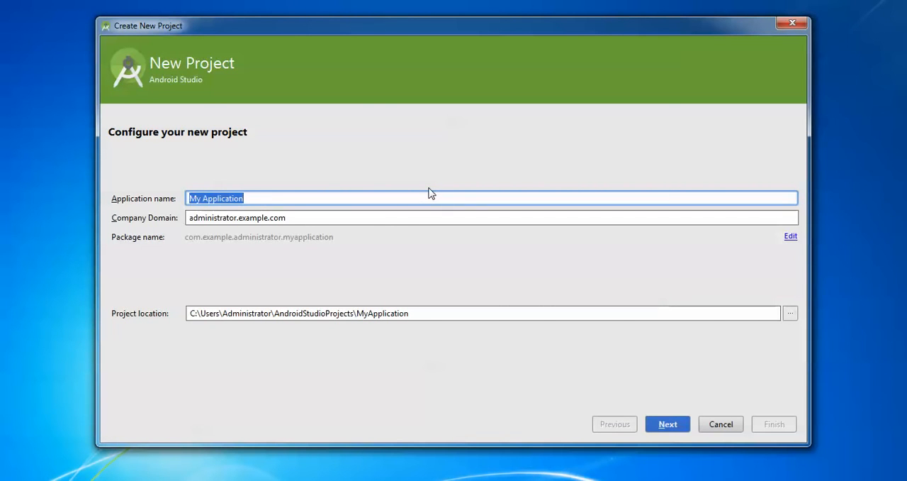
pyautogui.press('BackSpace')
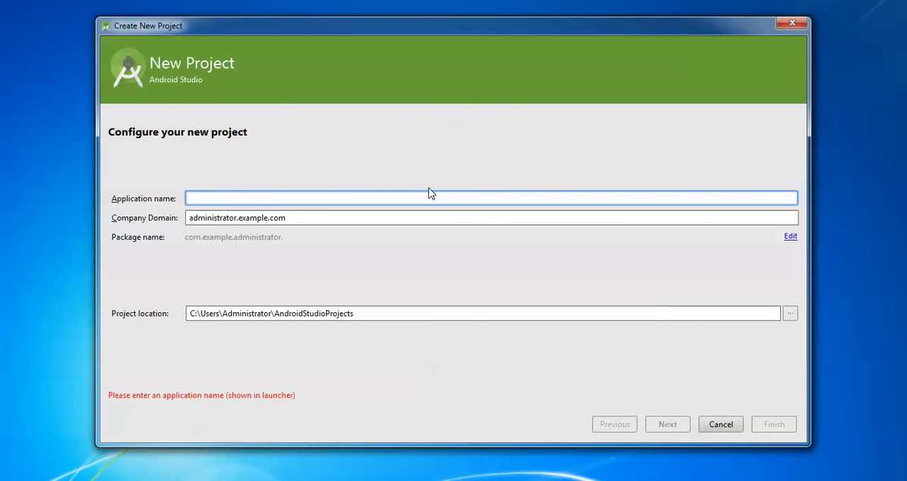
pyautogui.hotkey('ctrl', 'z')
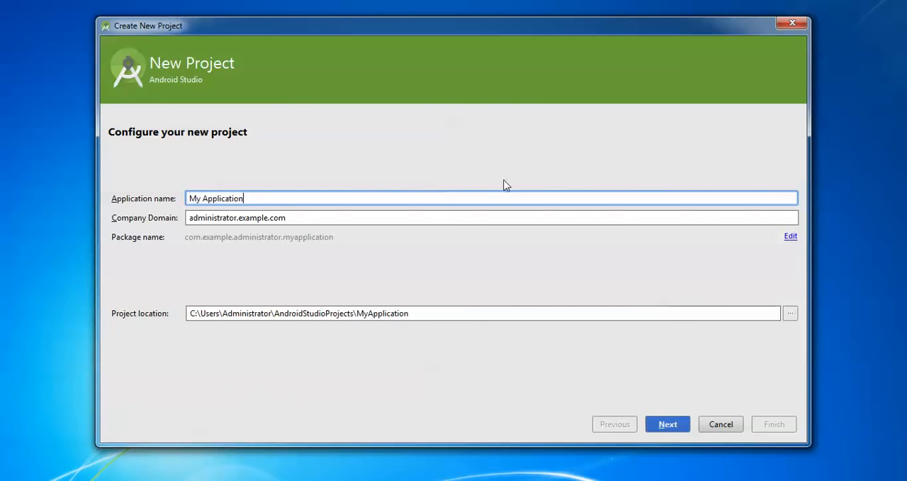
pyautogui.click(228, 221)
pyautogui.hotkey('ctrl', 'a')
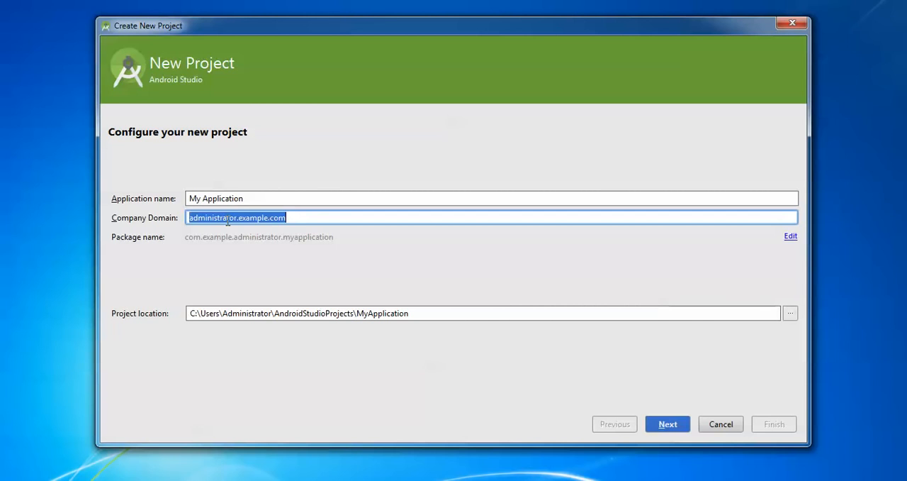
pyautogui.write('www.')
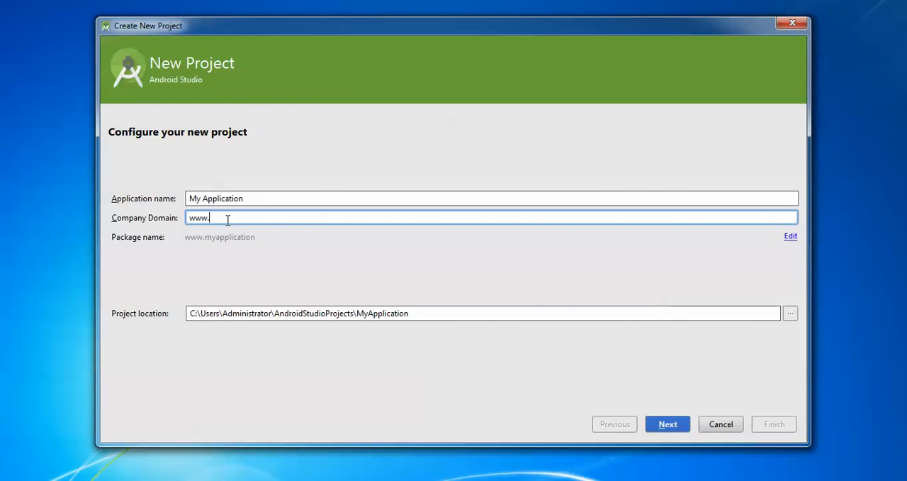
pyautogui.write('cloudnetwork.in')
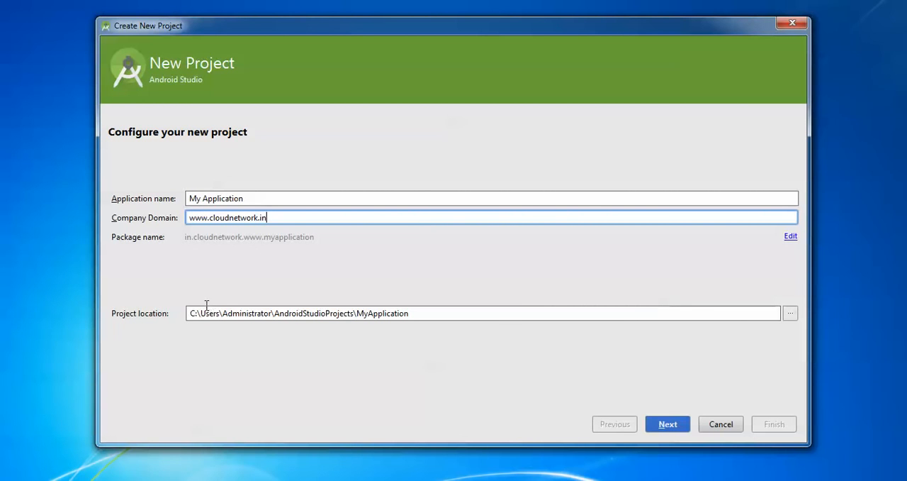
# - Keep the default MyApplication folder in AndroidStudioProjects as the project location and continue to the target devices
pyautogui.click(374, 312)
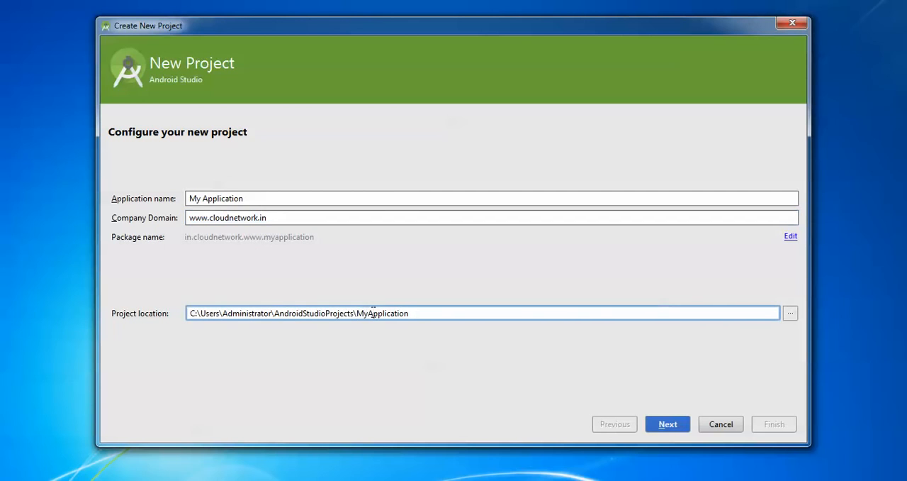
pyautogui.doubleClick(373, 313)
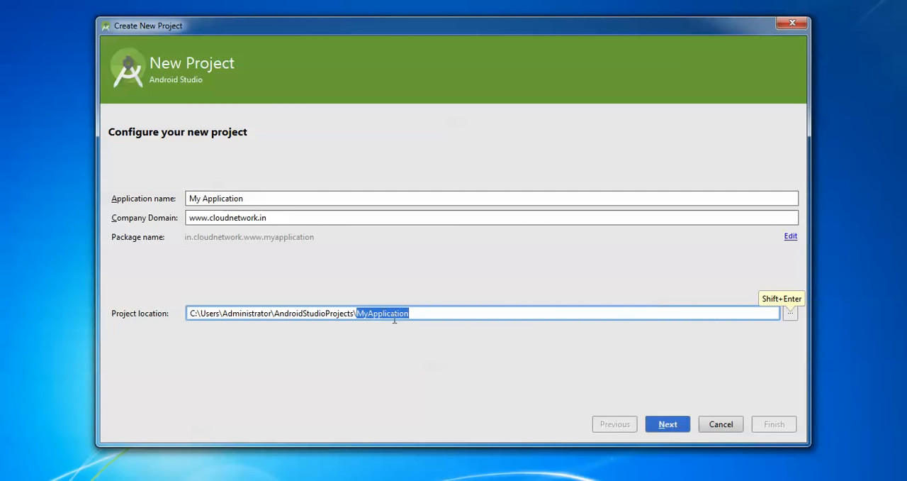
pyautogui.click(669, 426)
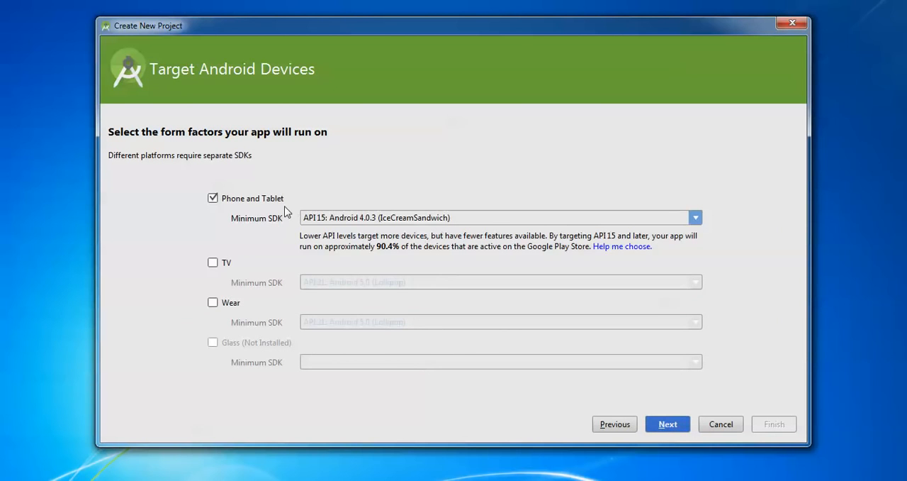
# - Target Phone and Tablet with API 21: Android 5.0 (Lollipop) as the minimum SDK and continue to the activity selection
pyautogui.click(336, 225)
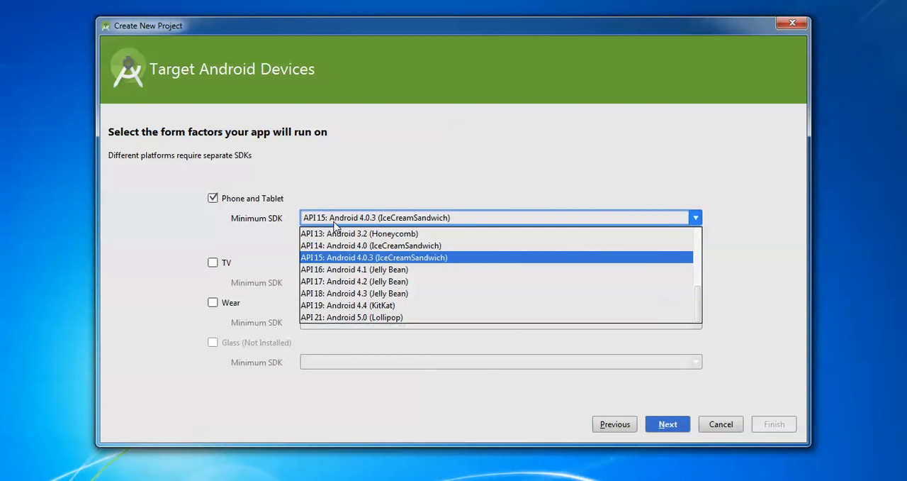
pyautogui.click(376, 318)
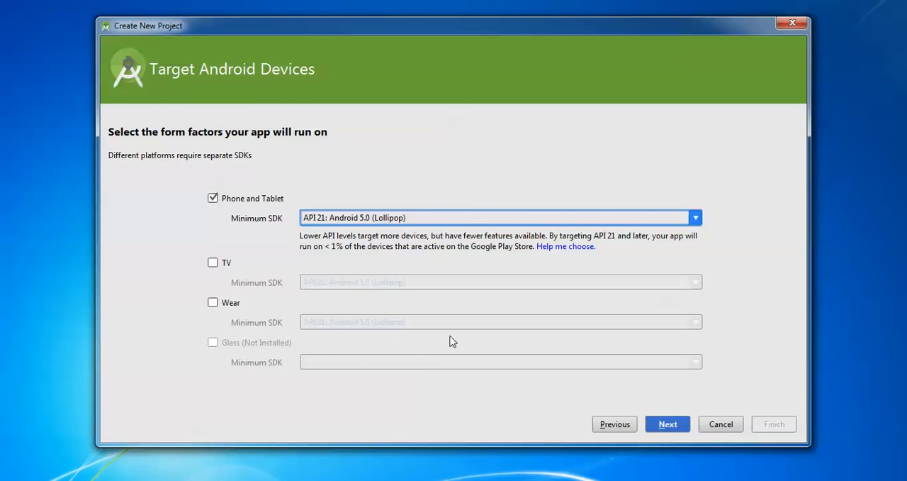
pyautogui.click(670, 423)
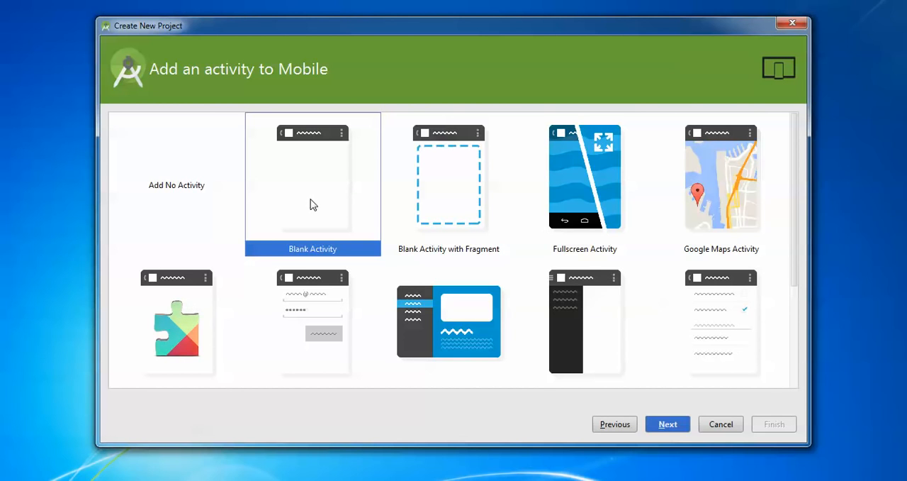
# - Add a Blank Activity to the project, name it firstandroid, and finish creating the project
pyautogui.click(670, 428)
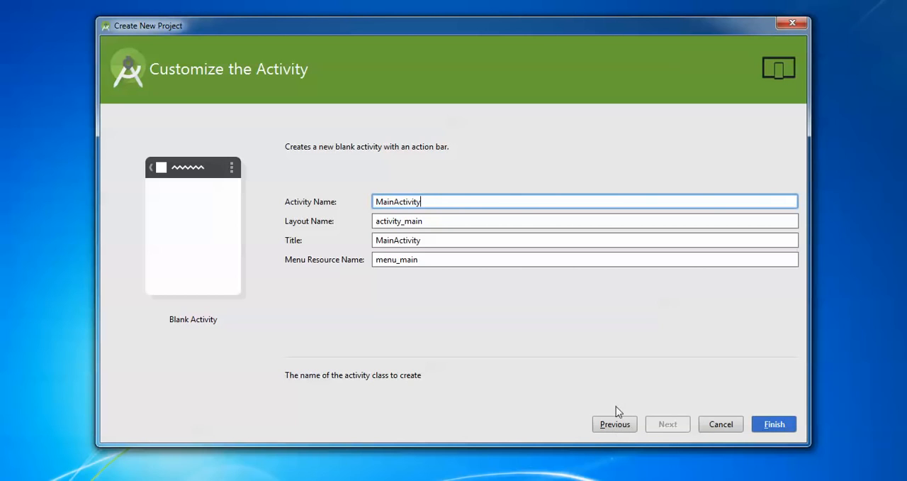
pyautogui.doubleClick(439, 201)
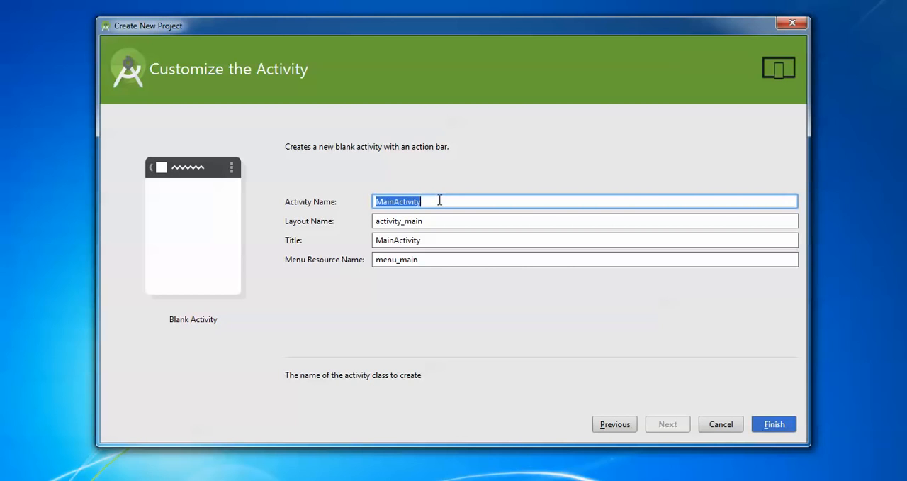
pyautogui.write('first and')
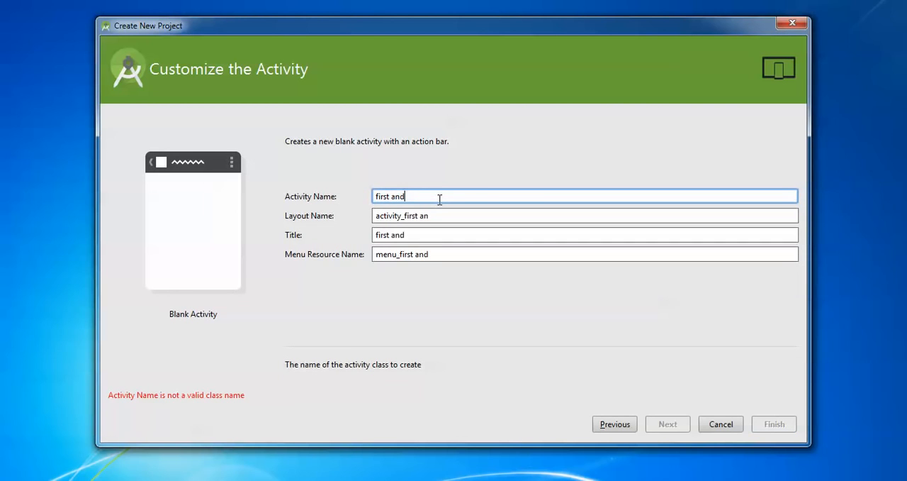
pyautogui.write('roid')
pyautogui.hotkey('ctrl', 'Left')
pyautogui.press('BackSpace')
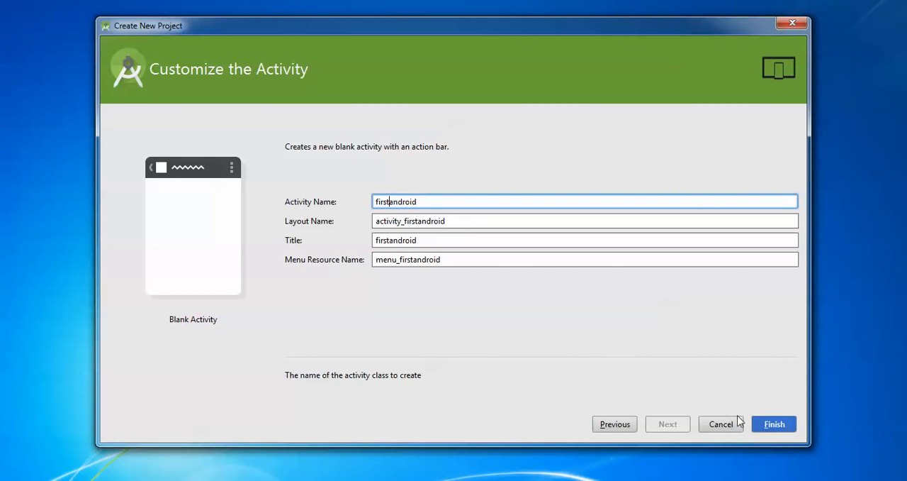
pyautogui.click(771, 425)
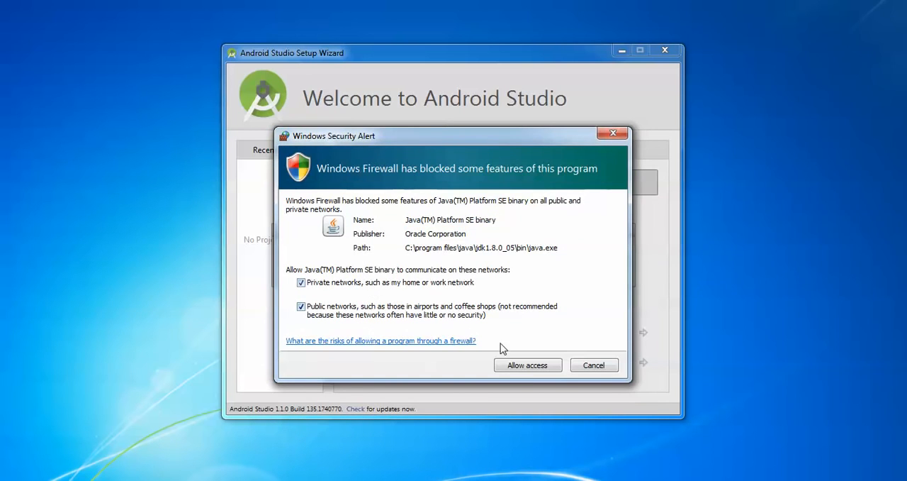
# - Allow Java(TM) Platform SE binary and Android Studio Windows Launcher through the Windows Firewall
pyautogui.click(528, 365)
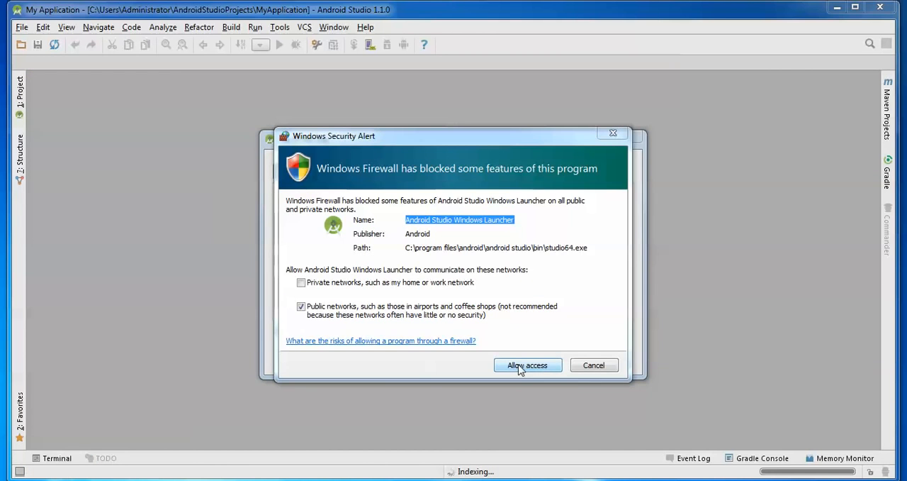
pyautogui.click(520, 366)
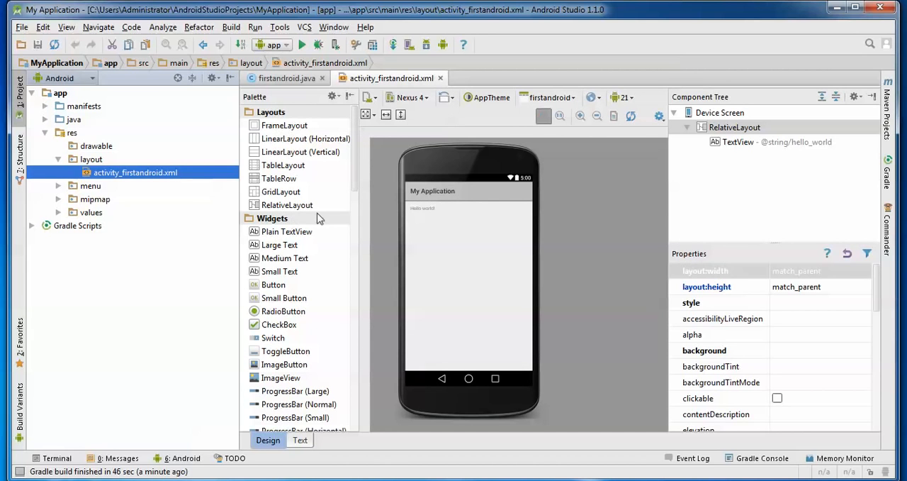
# - Look through the widgets, text fields and containers offered in the palette for the activity_firstandroid.xml layout
pyautogui.scroll(-3, 358, 245)
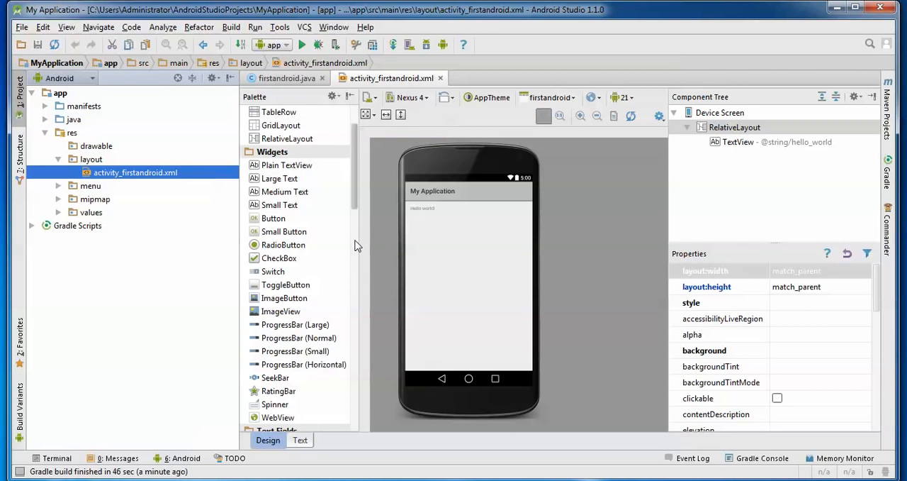
pyautogui.scroll(-3, 354, 298)
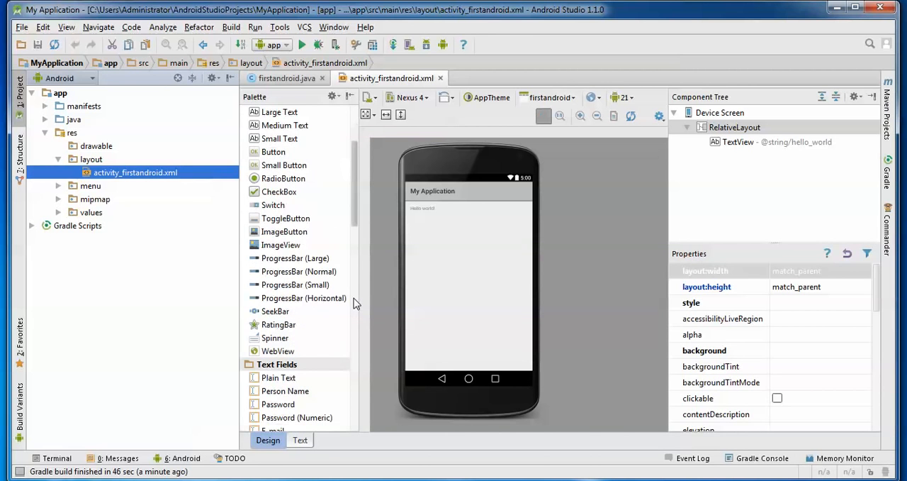
pyautogui.scroll(-3, 355, 360)
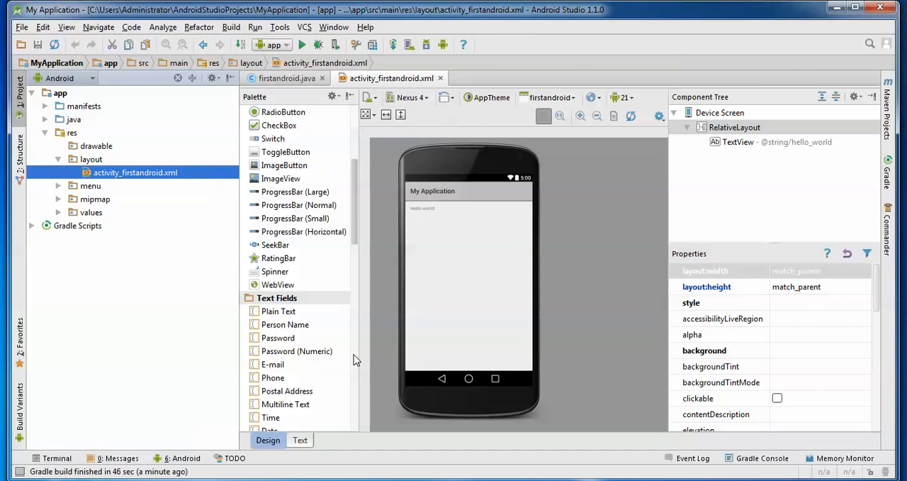
pyautogui.scroll(-3, 357, 363)
pyautogui.scroll(-6, 356, 363)
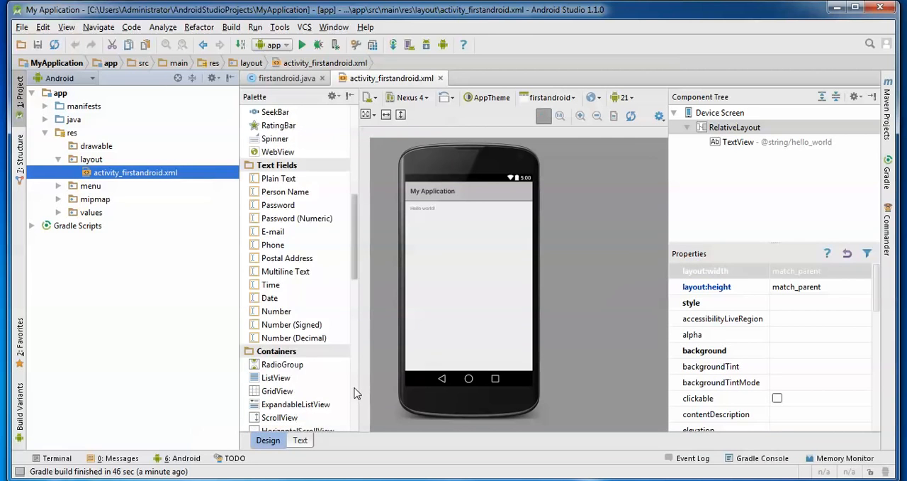